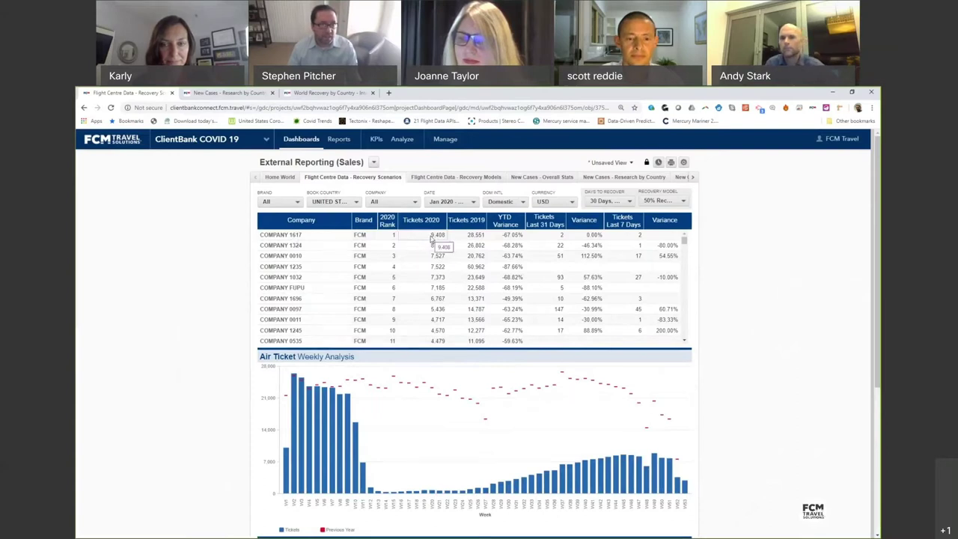
{"action": "left_click", "coordinate": [631, 204]}
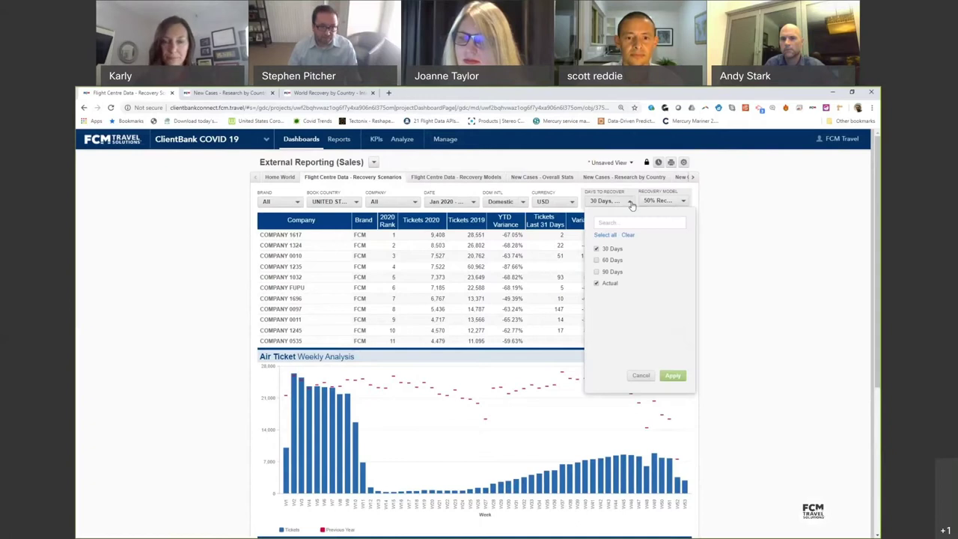
{"action": "left_click", "coordinate": [632, 205]}
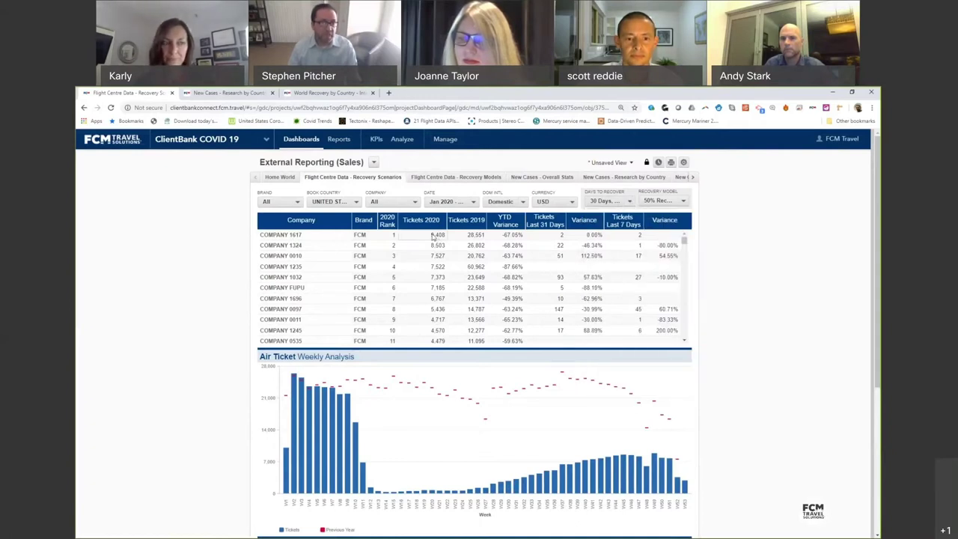
{"action": "left_click", "coordinate": [686, 202]}
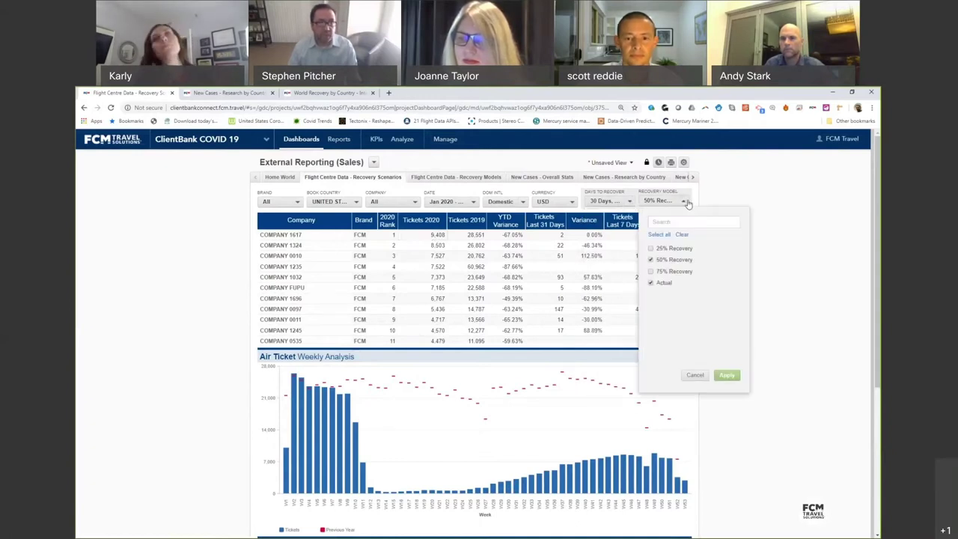
{"action": "left_click", "coordinate": [686, 202]}
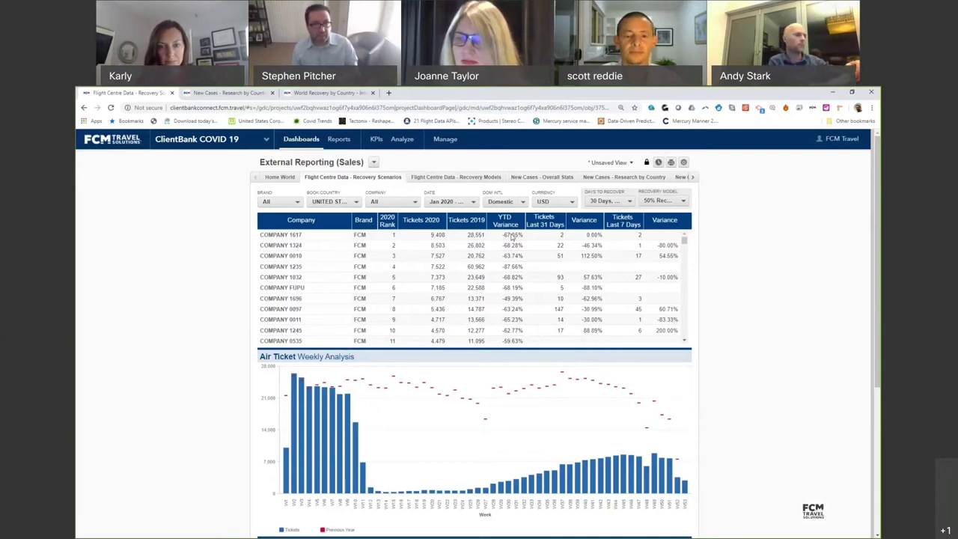
- Change Days to Recover from 30 Days to 60 Days and apply the scenario
{"action": "left_click", "coordinate": [631, 201]}
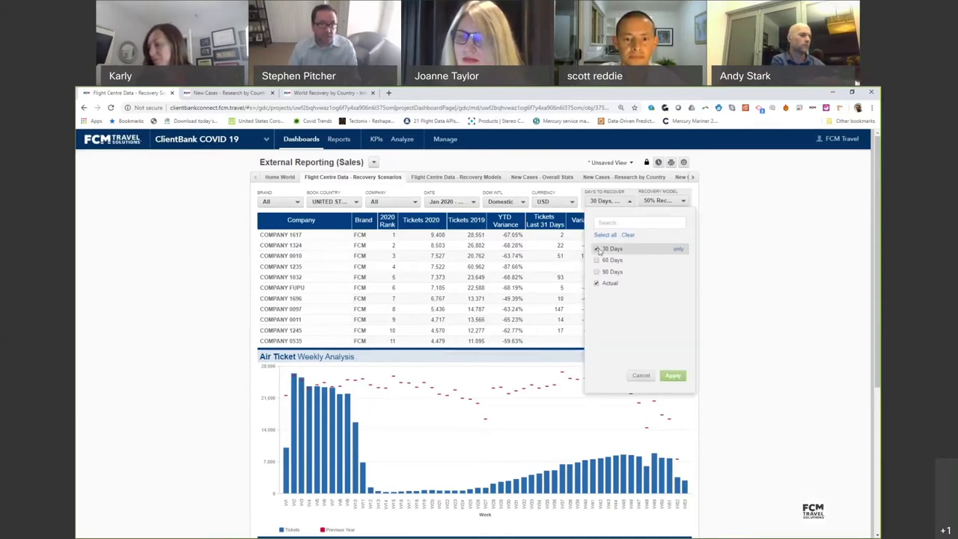
{"action": "left_click", "coordinate": [596, 248]}
{"action": "left_click", "coordinate": [596, 260]}
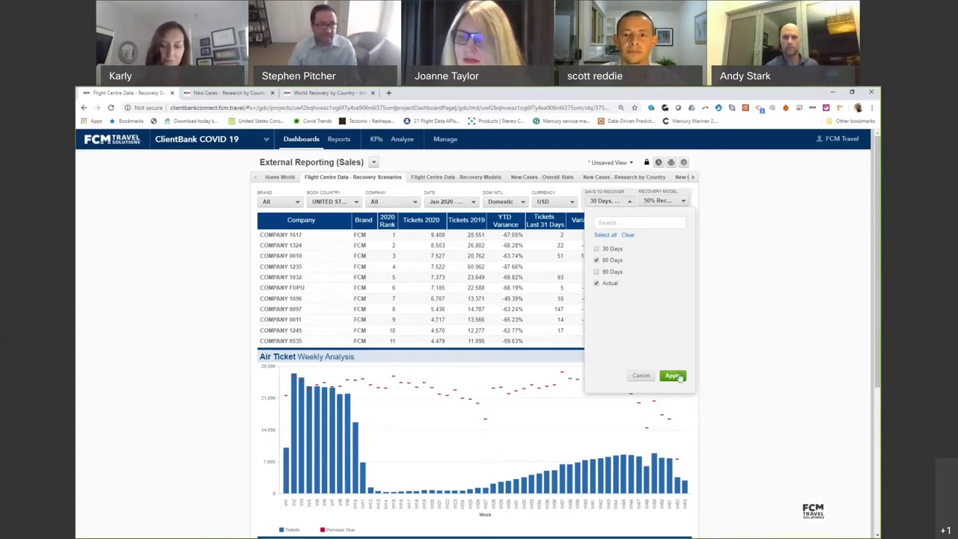
{"action": "left_click", "coordinate": [674, 376]}
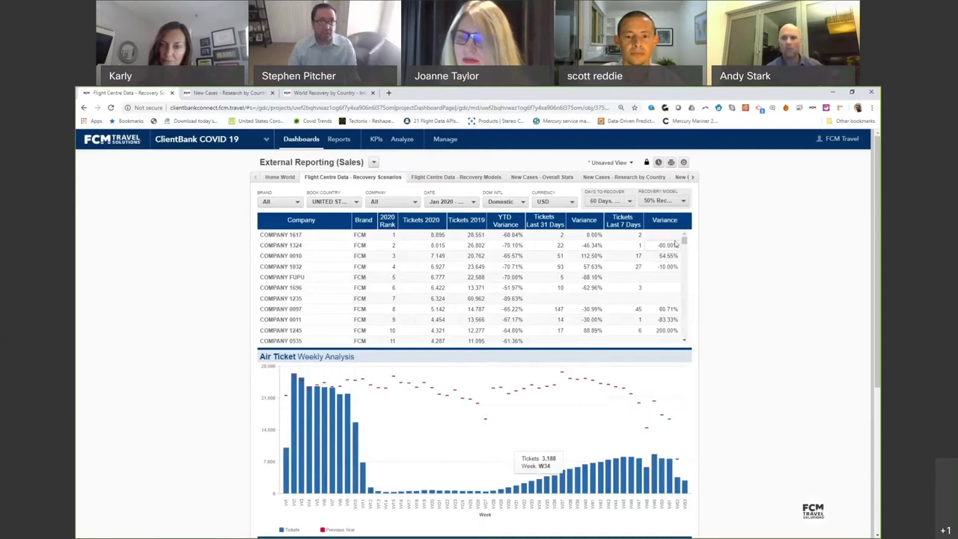
{"action": "left_click", "coordinate": [687, 201]}
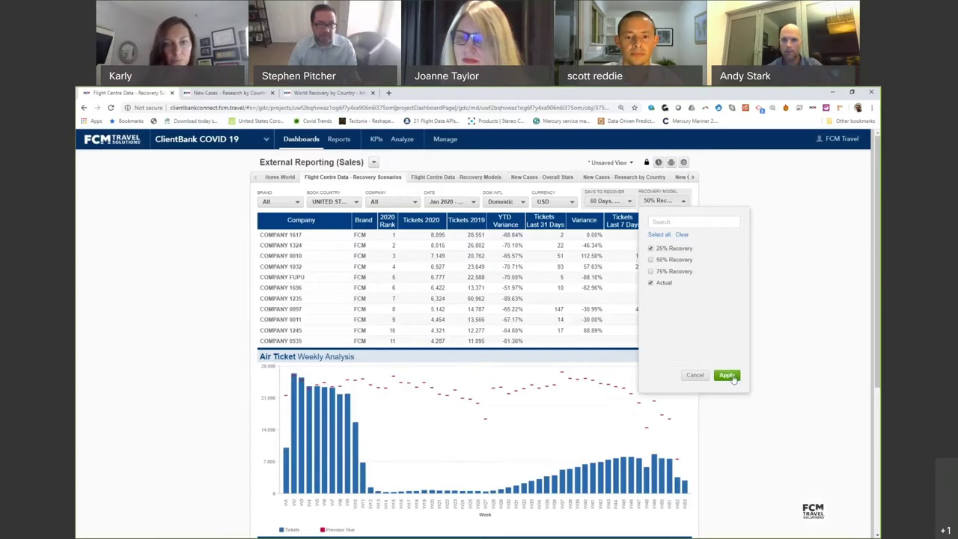
- Apply the 25% Recovery model, then the 90 Days to Recover scenario
{"action": "left_click", "coordinate": [726, 375]}
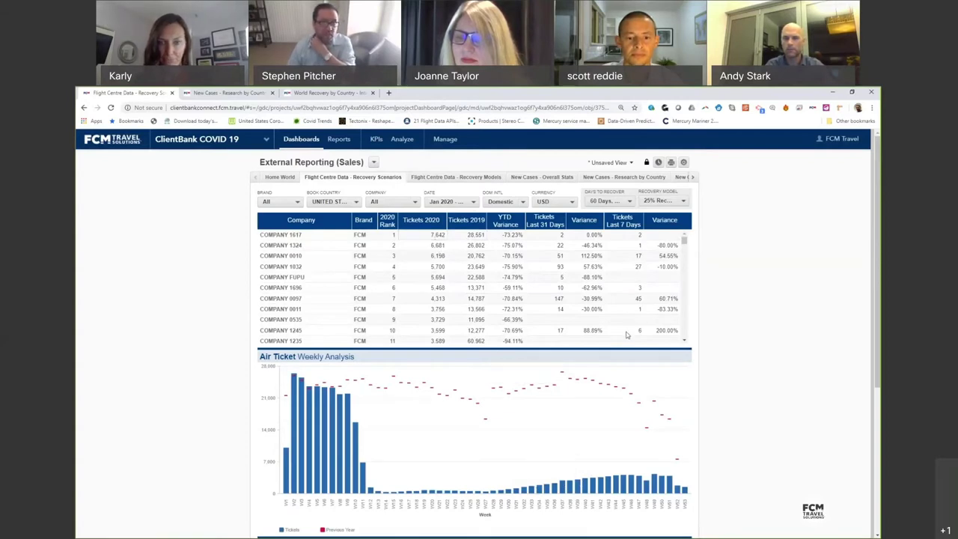
{"action": "left_click", "coordinate": [630, 204]}
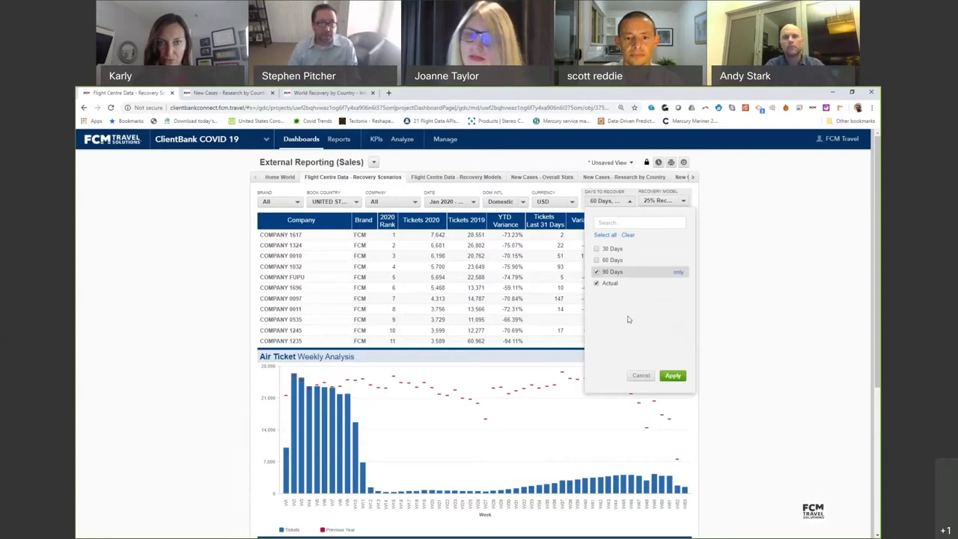
{"action": "left_click", "coordinate": [597, 272]}
{"action": "left_click", "coordinate": [672, 376]}
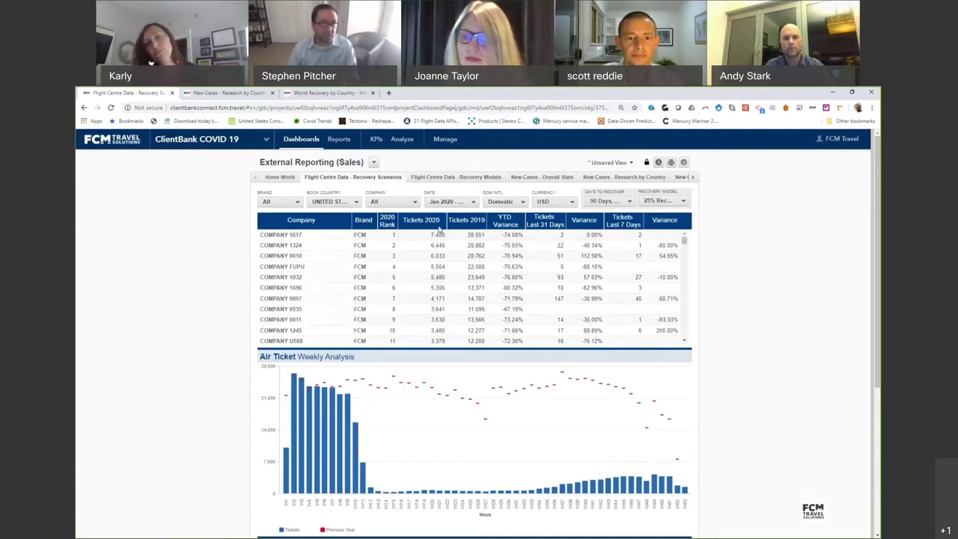
- Reset Days to Recover to 30 Days and the Recovery Model to 50% Recovery
{"action": "left_click", "coordinate": [609, 200]}
{"action": "left_click", "coordinate": [596, 271]}
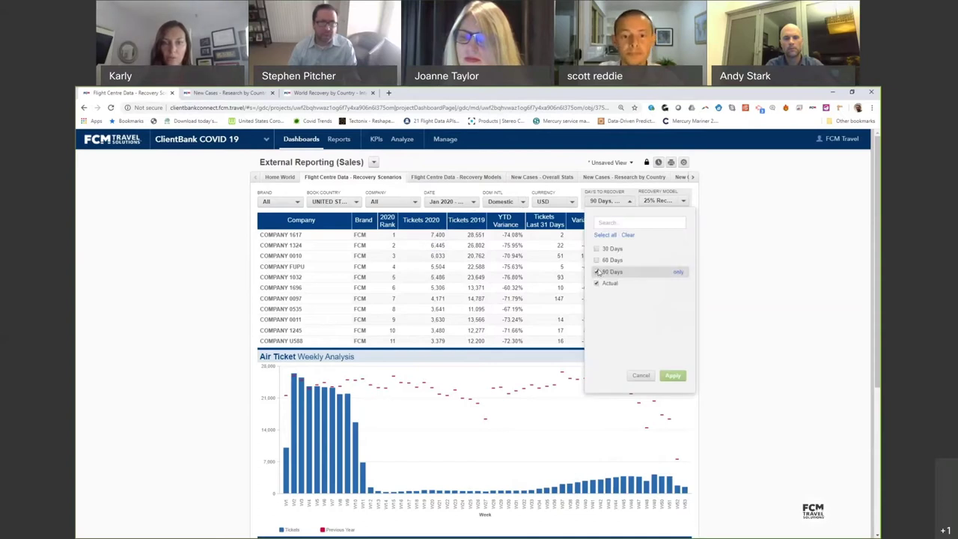
{"action": "left_click", "coordinate": [673, 375]}
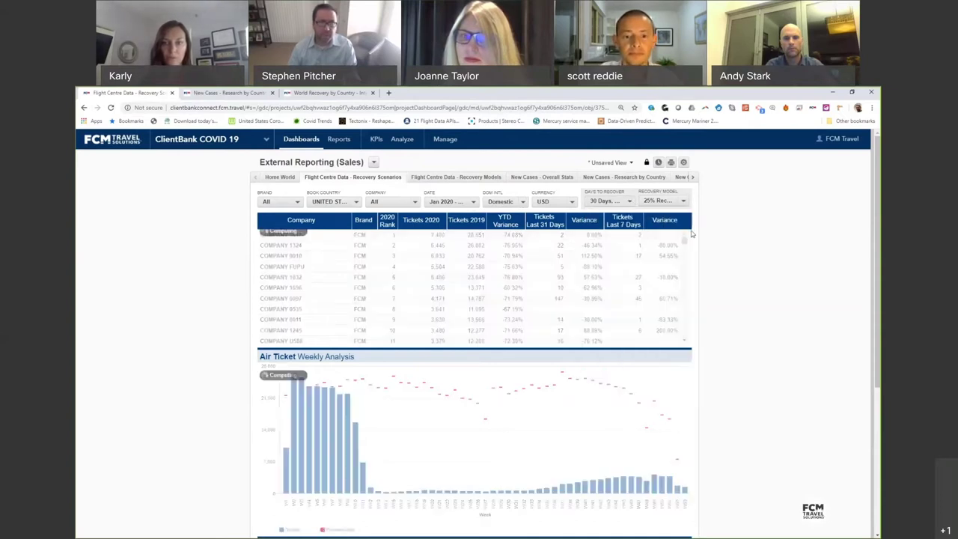
{"action": "left_click", "coordinate": [684, 202]}
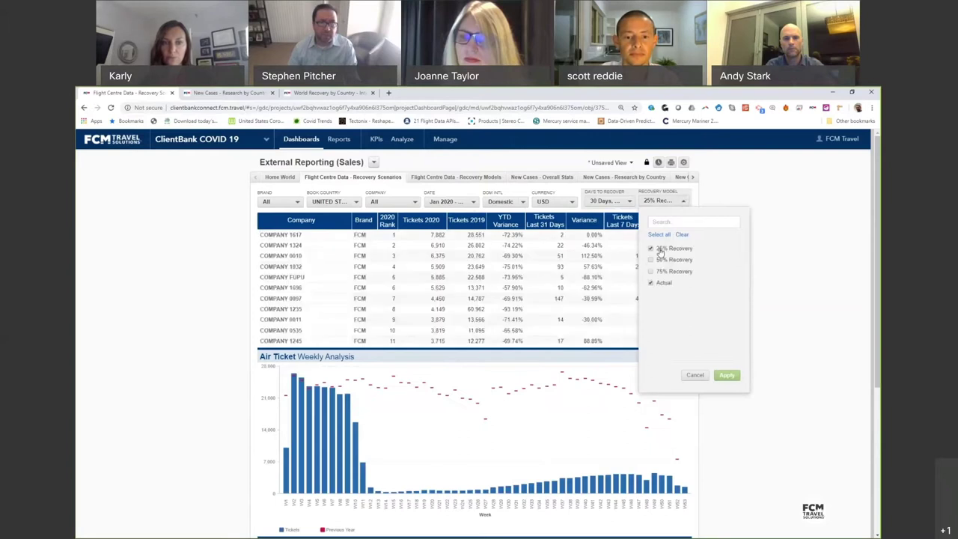
{"action": "left_click", "coordinate": [656, 259]}
{"action": "left_click", "coordinate": [652, 248]}
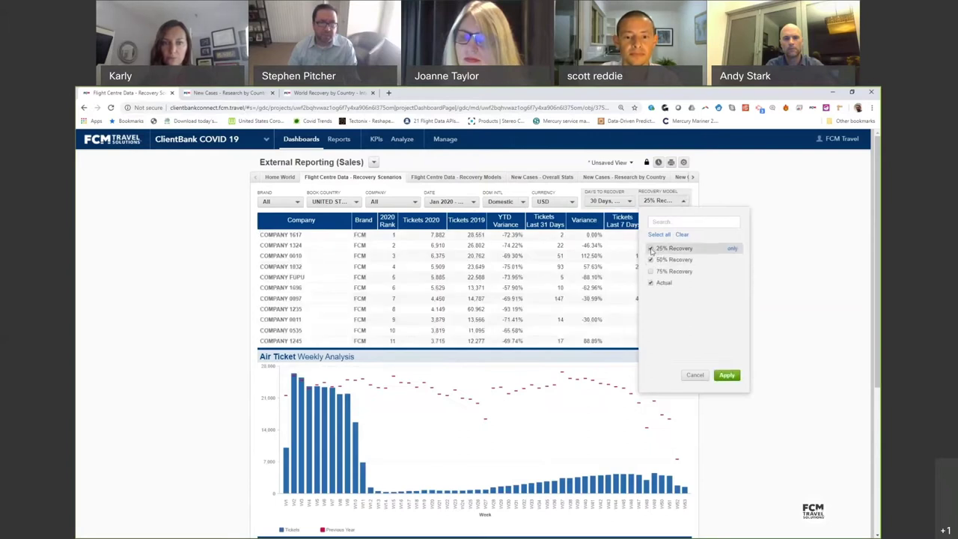
{"action": "left_click", "coordinate": [727, 374]}
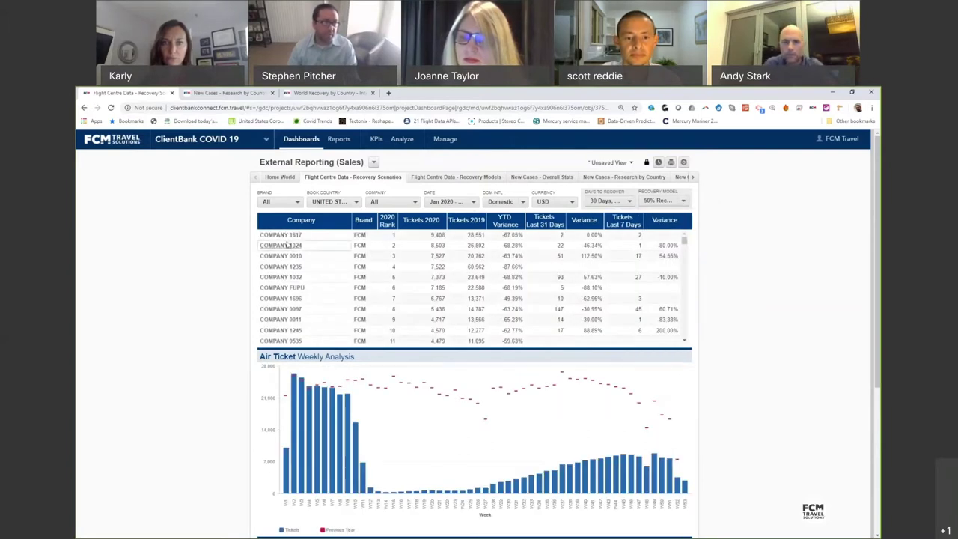
- Filter the weekly chart through COMPANY 1617, 1324, 0010, 1235 and 1032, ending on COMPANY 1617
{"action": "left_click", "coordinate": [283, 235]}
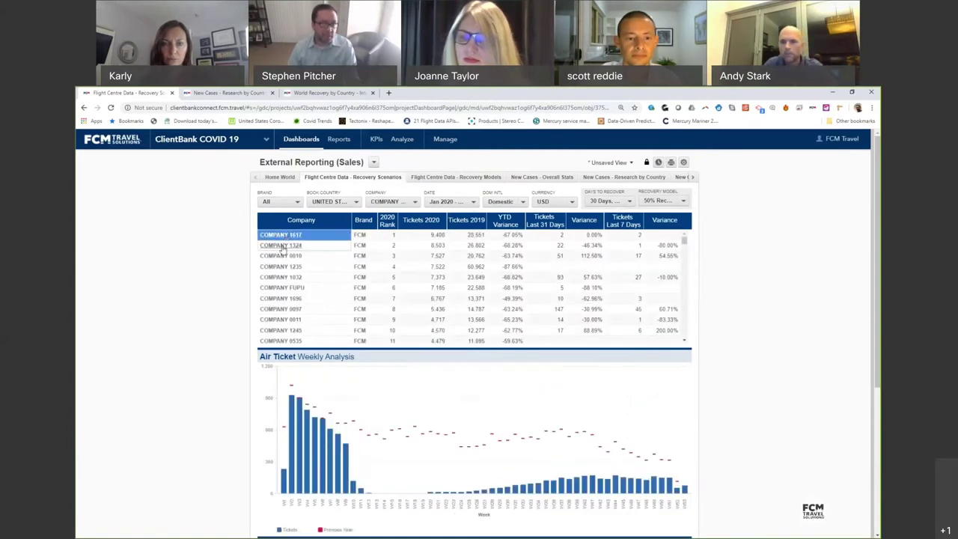
{"action": "left_click", "coordinate": [282, 247]}
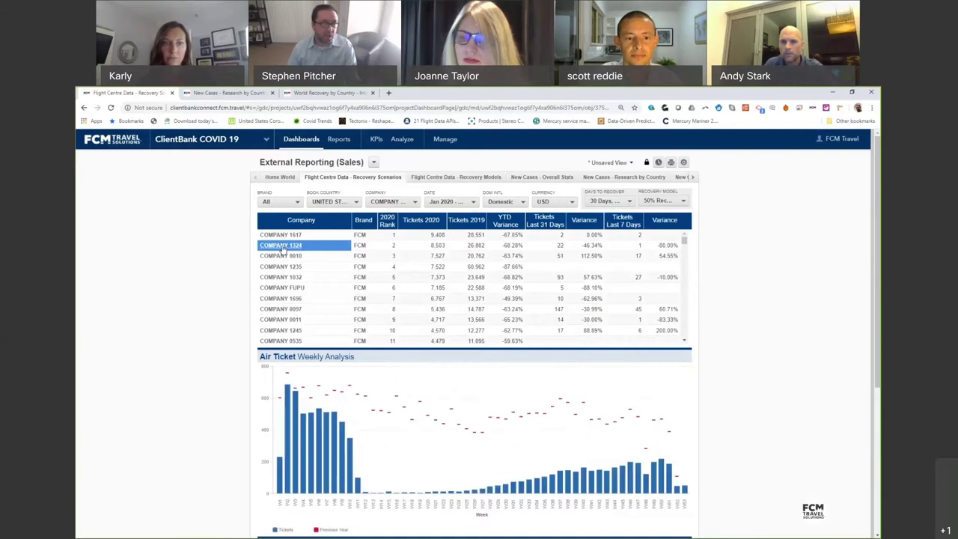
{"action": "left_click", "coordinate": [283, 257]}
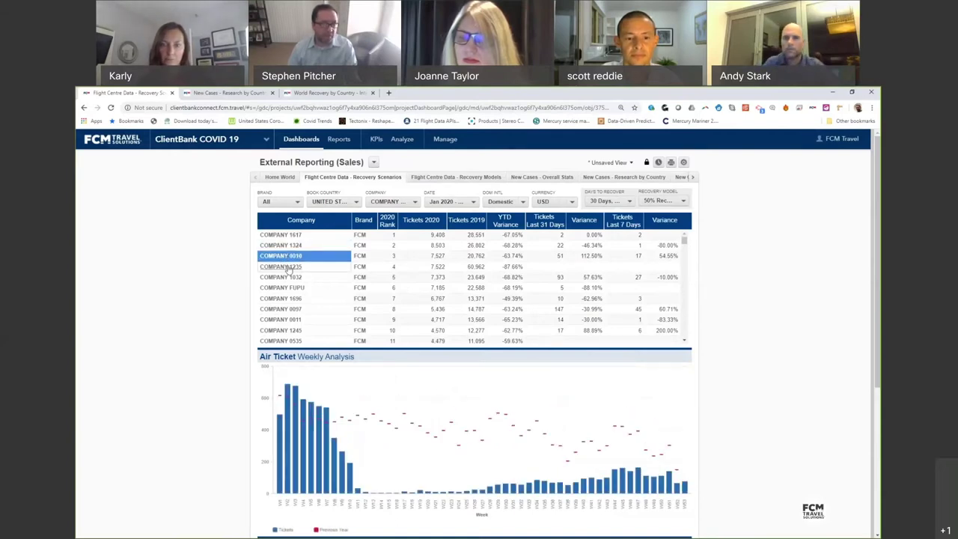
{"action": "left_click", "coordinate": [287, 269]}
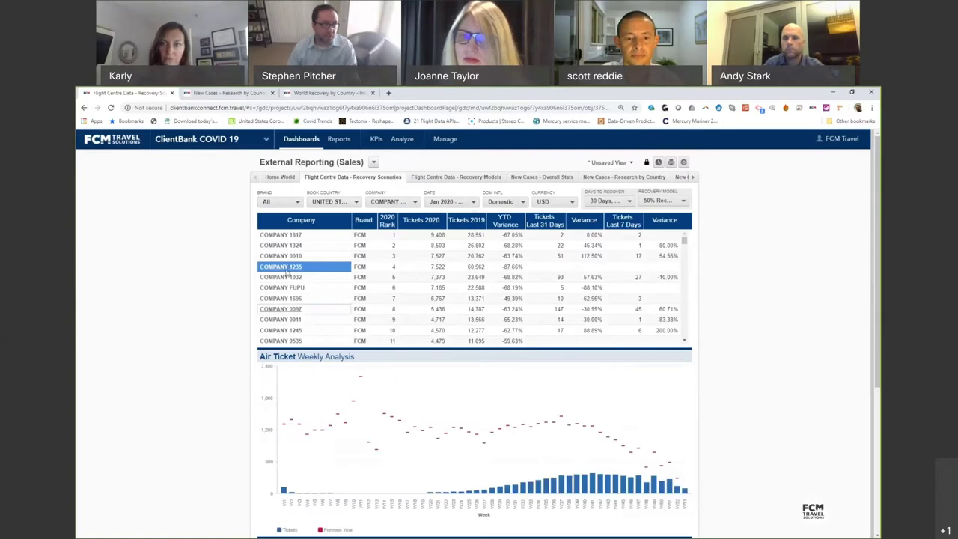
{"action": "left_click", "coordinate": [286, 277]}
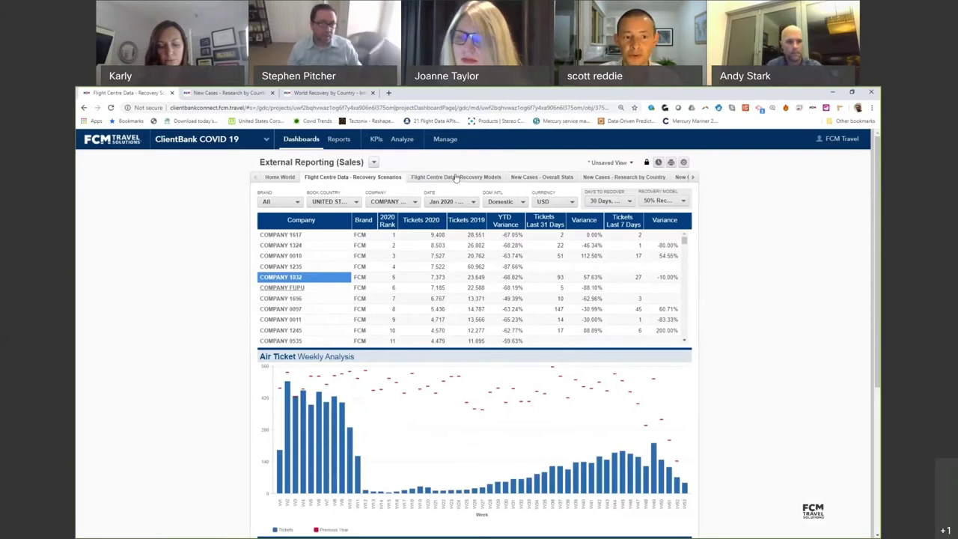
{"action": "left_click", "coordinate": [278, 235]}
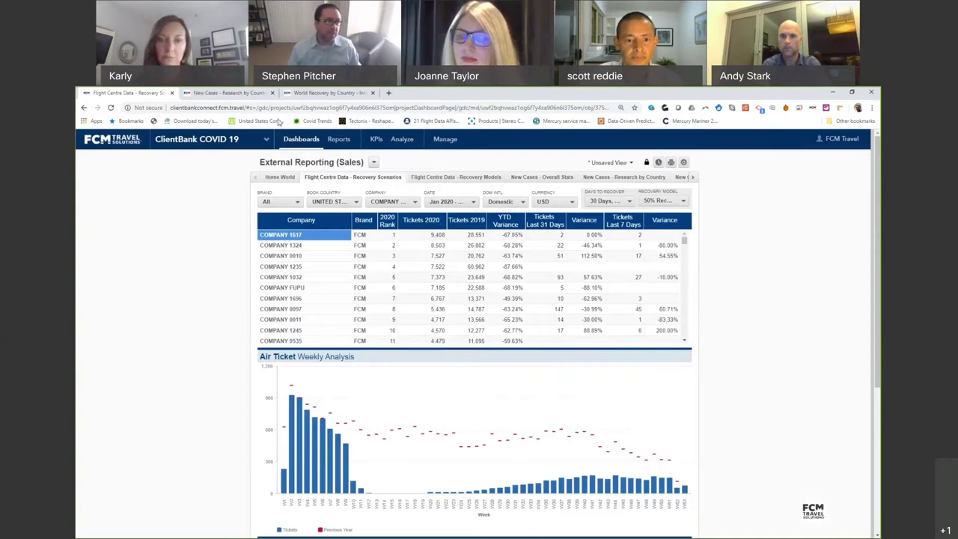
- Go to the New Cases - Research by Country dashboard and read values on the US case charts
{"action": "left_click", "coordinate": [242, 95]}
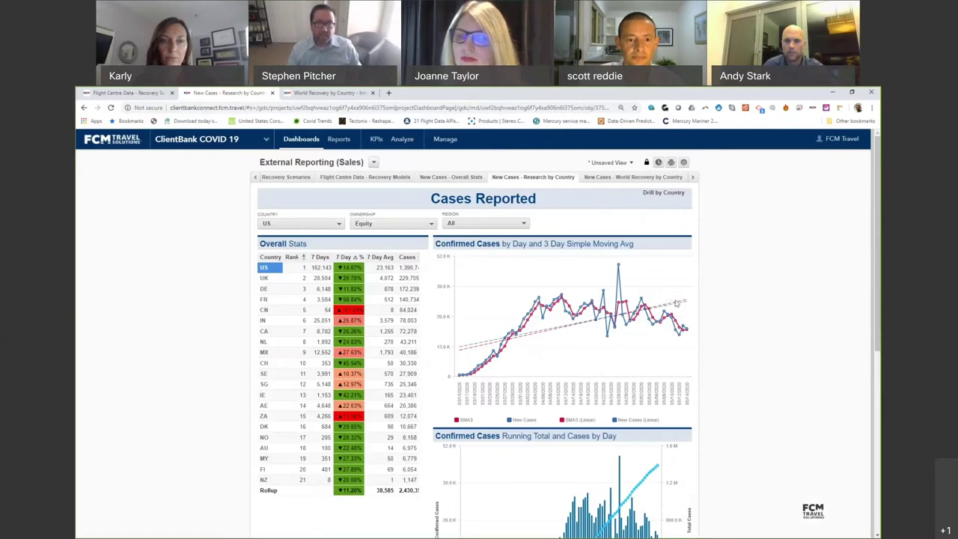
{"action": "mouse_move", "coordinate": [675, 303]}
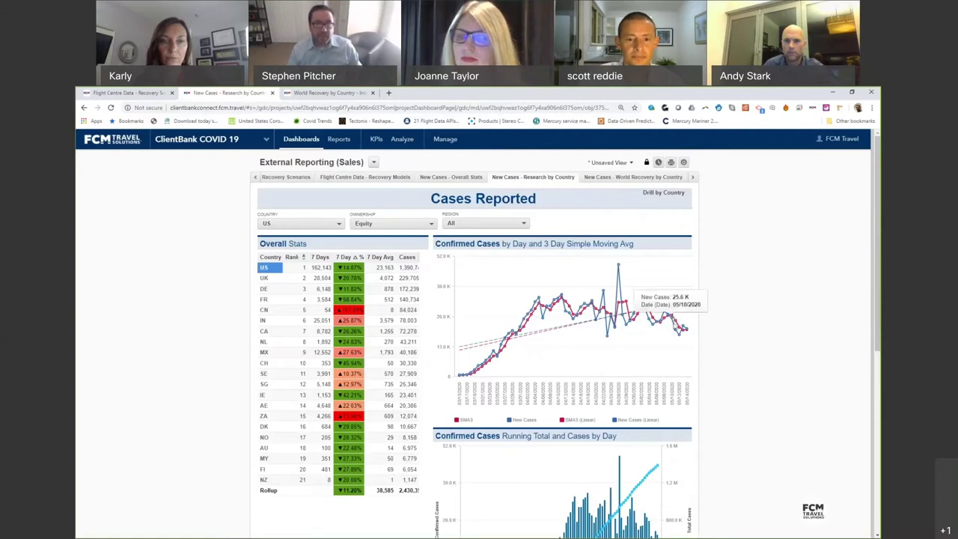
{"action": "mouse_move", "coordinate": [683, 331]}
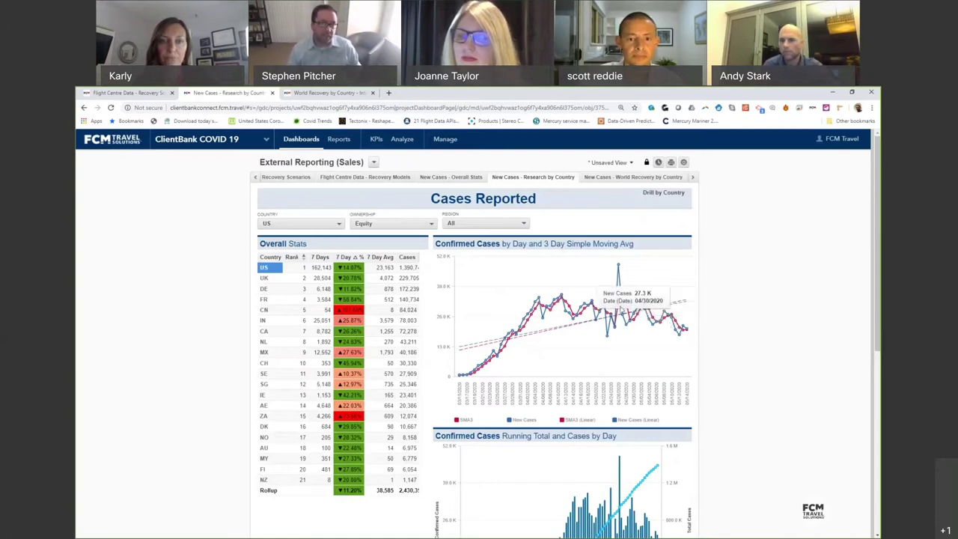
{"action": "mouse_move", "coordinate": [621, 311]}
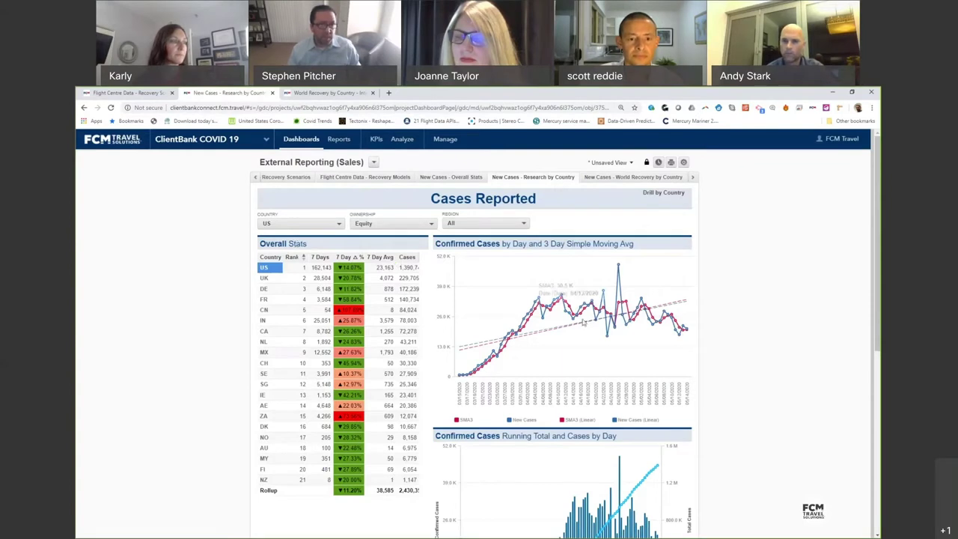
{"action": "mouse_move", "coordinate": [491, 365]}
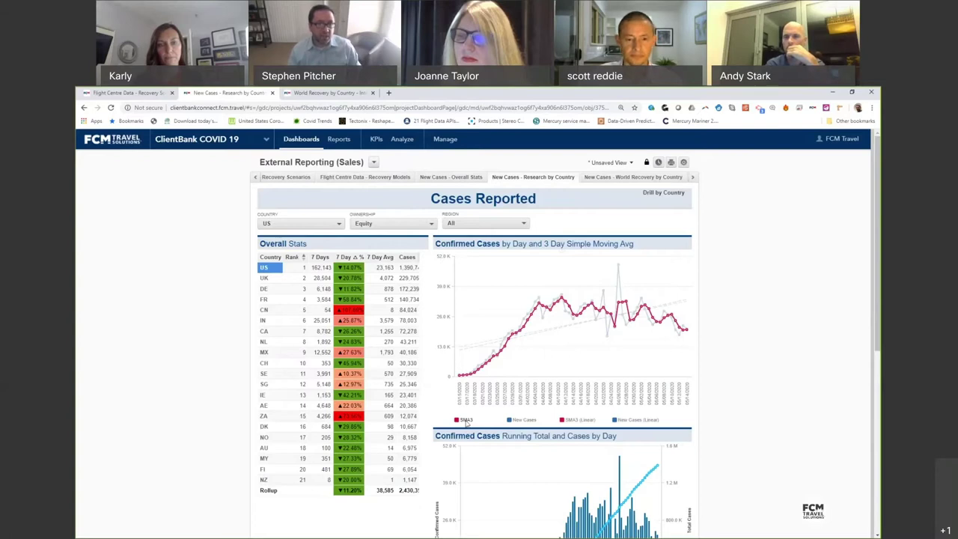
{"action": "left_click", "coordinate": [264, 279]}
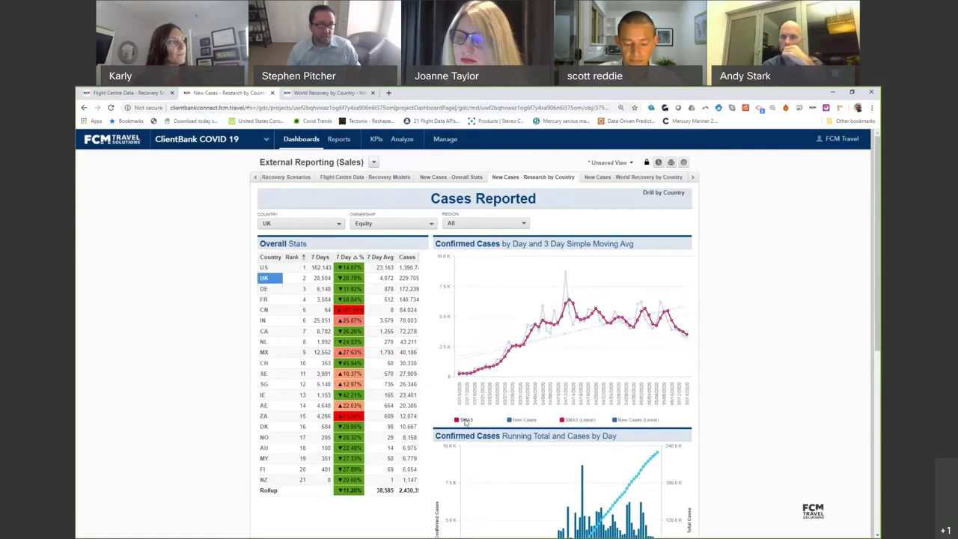
{"action": "left_click", "coordinate": [264, 447]}
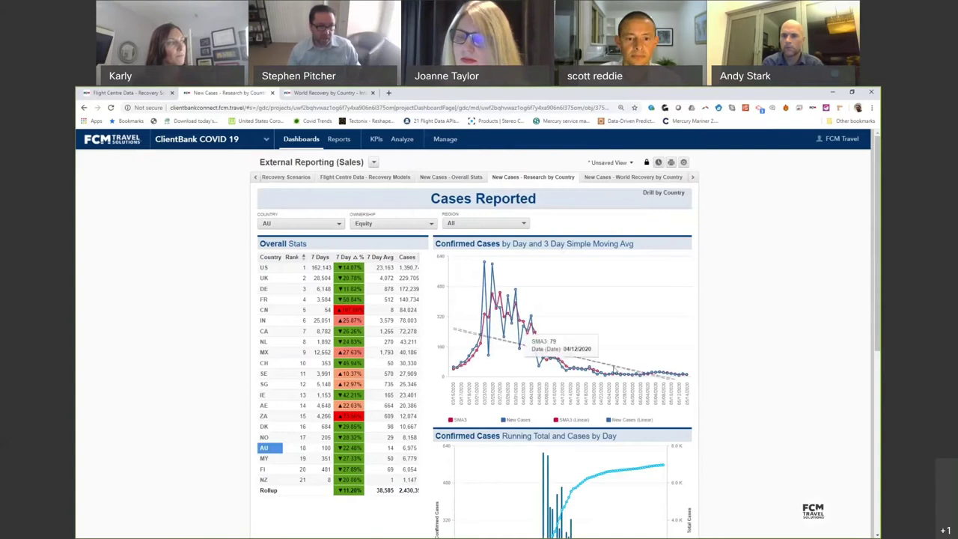
{"action": "left_click", "coordinate": [263, 480]}
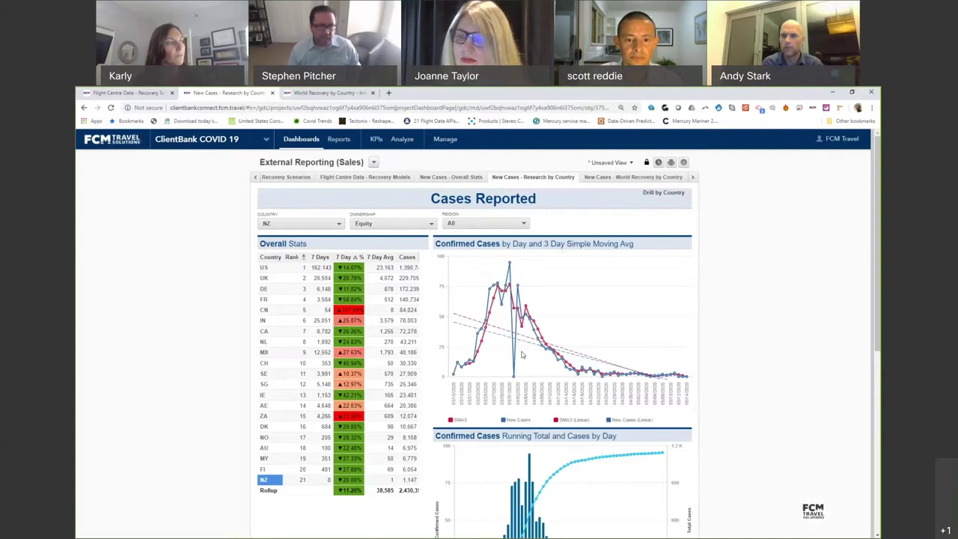
{"action": "left_click", "coordinate": [264, 268]}
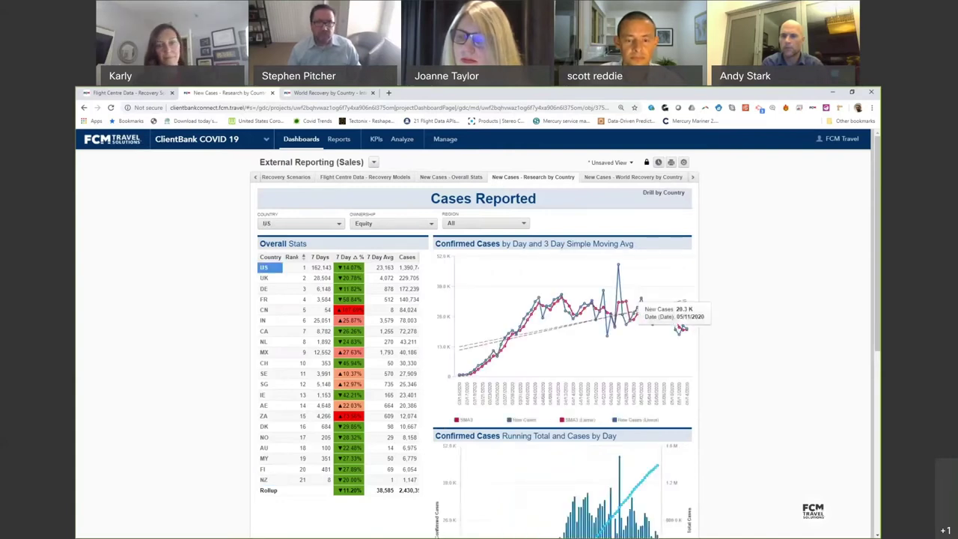
- Chart confirmed cases for AU, New Zealand and France, then return to US data
{"action": "scroll", "coordinate": [850, 363], "scroll_direction": "down", "scroll_amount": 3}
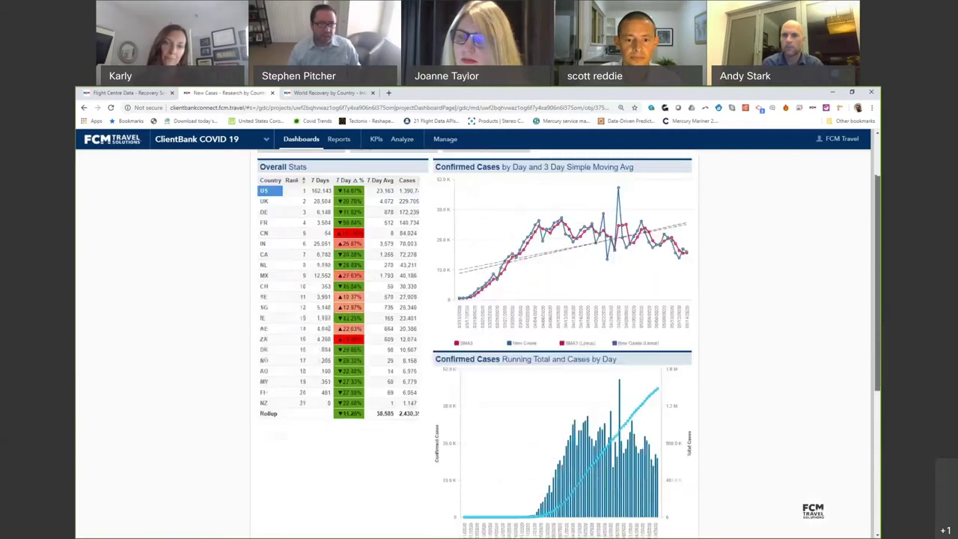
{"action": "mouse_move", "coordinate": [656, 377]}
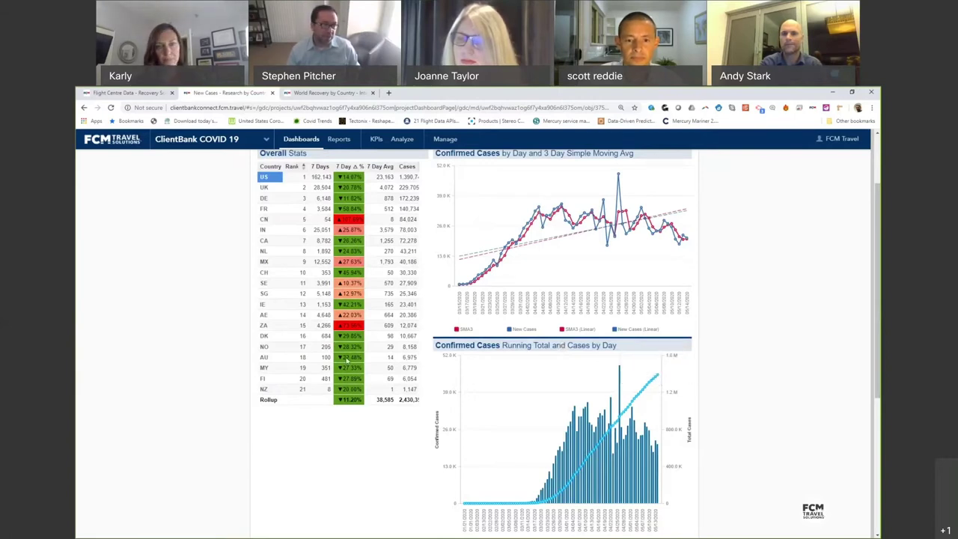
{"action": "left_click", "coordinate": [263, 358]}
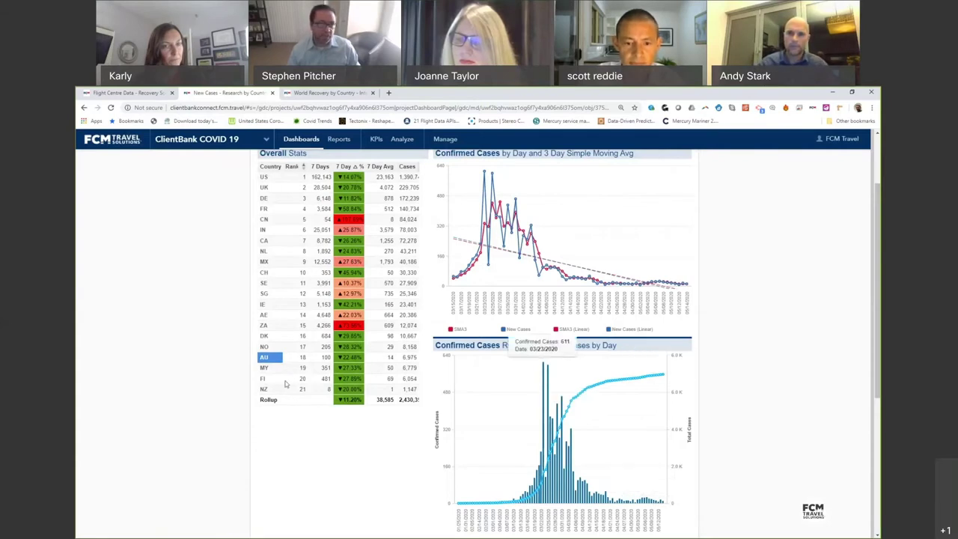
{"action": "left_click", "coordinate": [264, 389]}
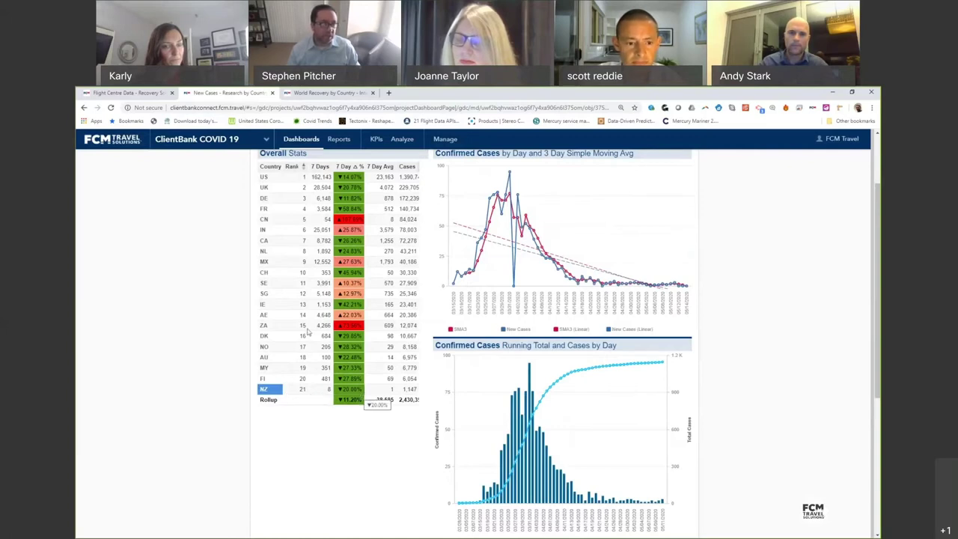
{"action": "left_click", "coordinate": [264, 210]}
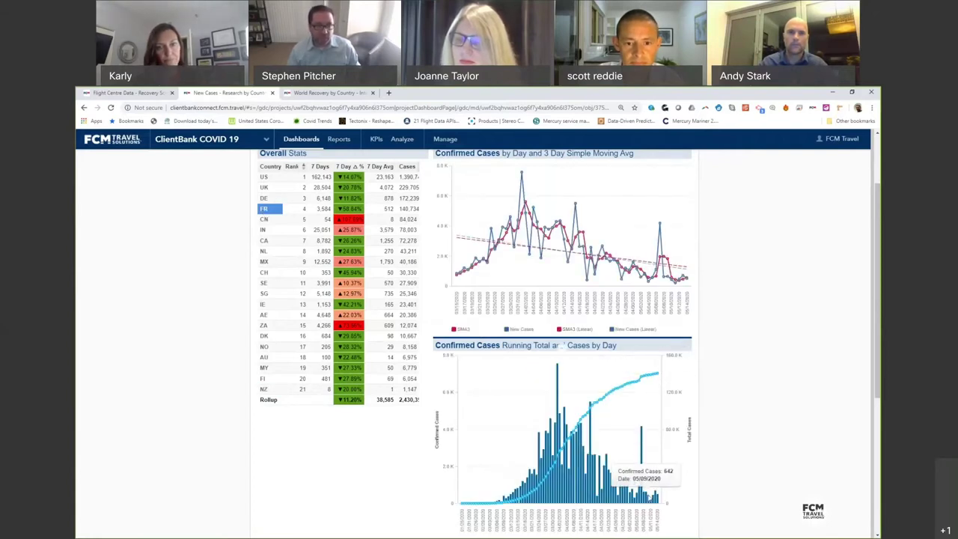
{"action": "left_click", "coordinate": [264, 177]}
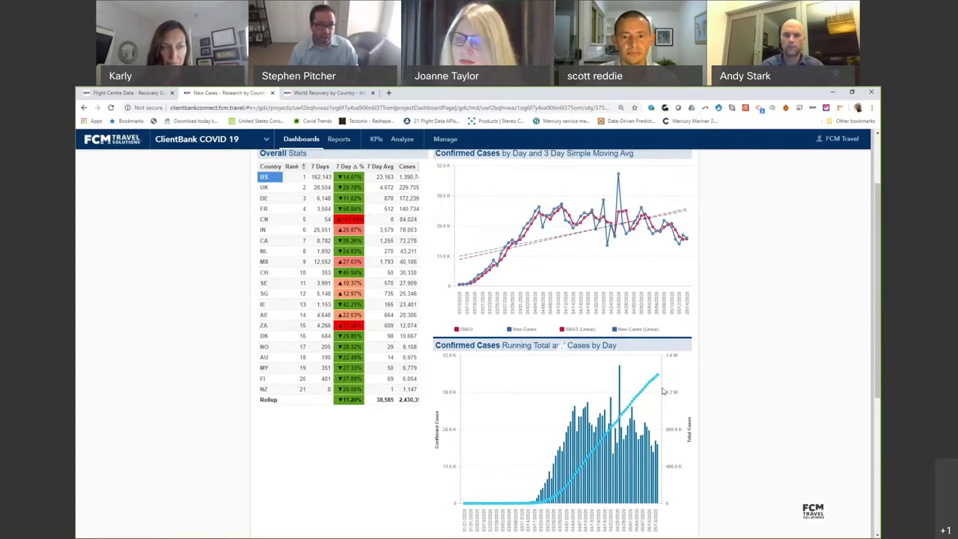
- Bring up the World Recovery by Country report in the Internal Reporting view
{"action": "scroll", "coordinate": [662, 390], "scroll_direction": "up", "scroll_amount": 2}
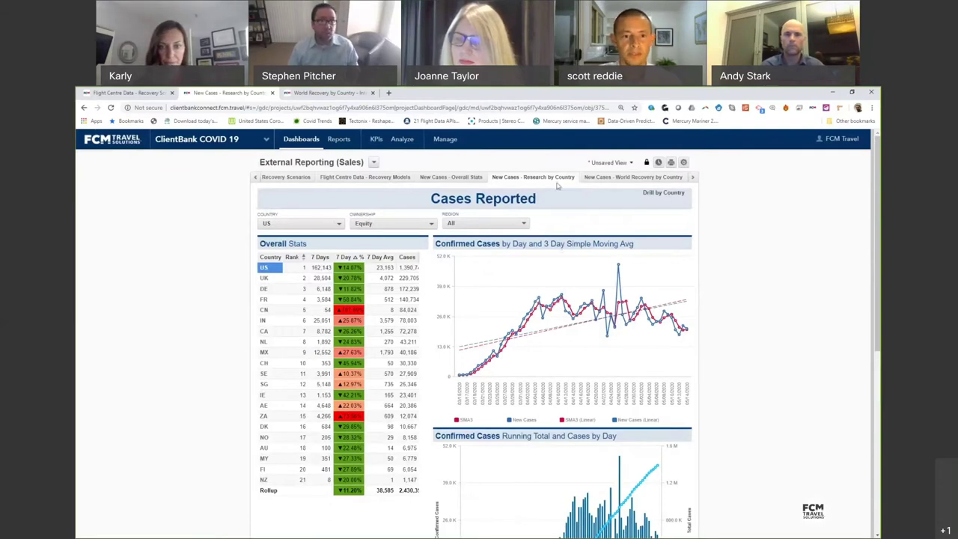
{"action": "left_click", "coordinate": [606, 178]}
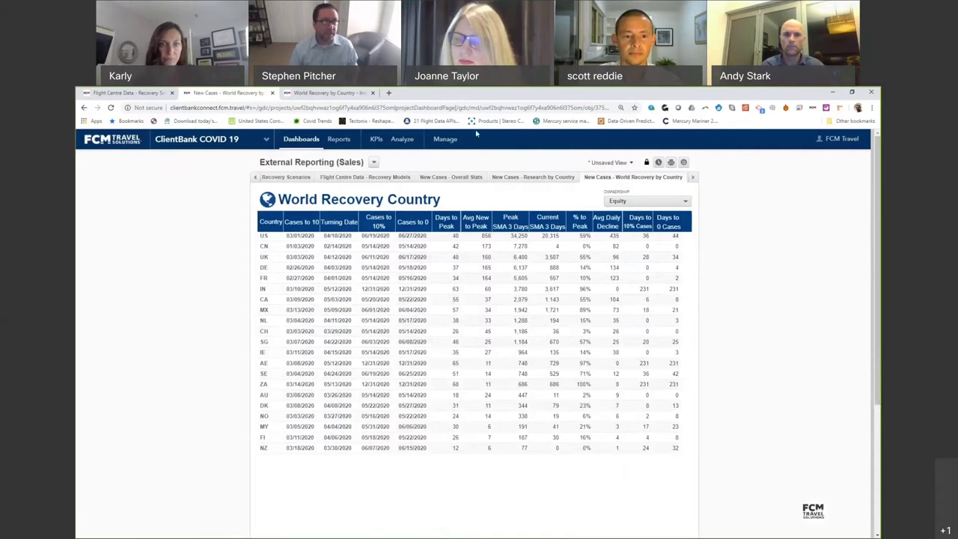
{"action": "left_click", "coordinate": [323, 92]}
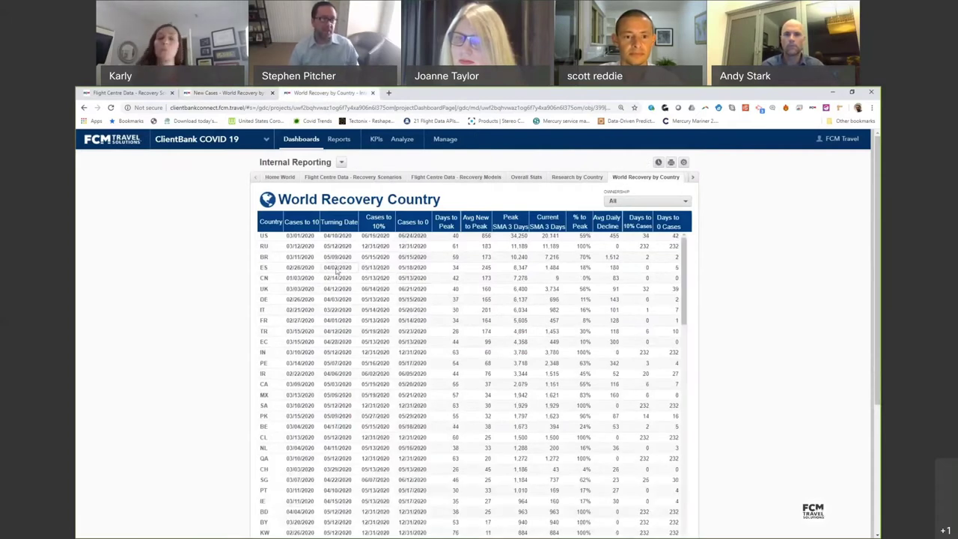